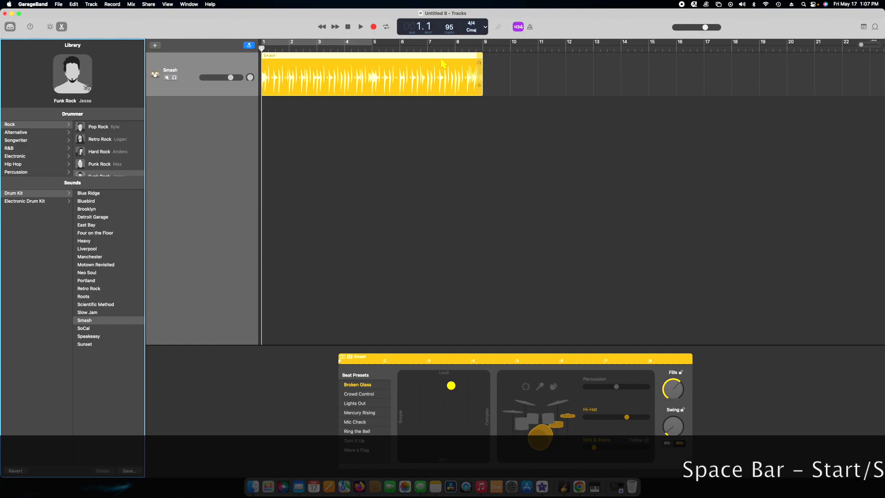
Play a short part of the Smash drum region and stop playback
key(space)
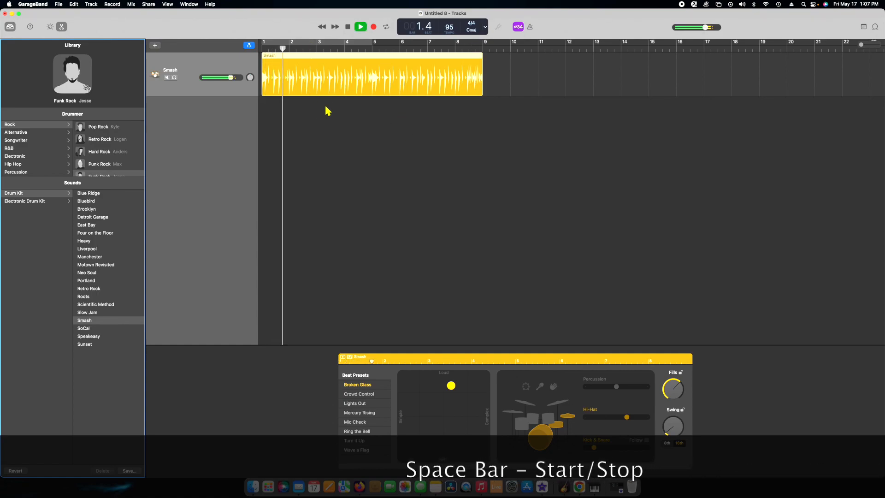
key(space)
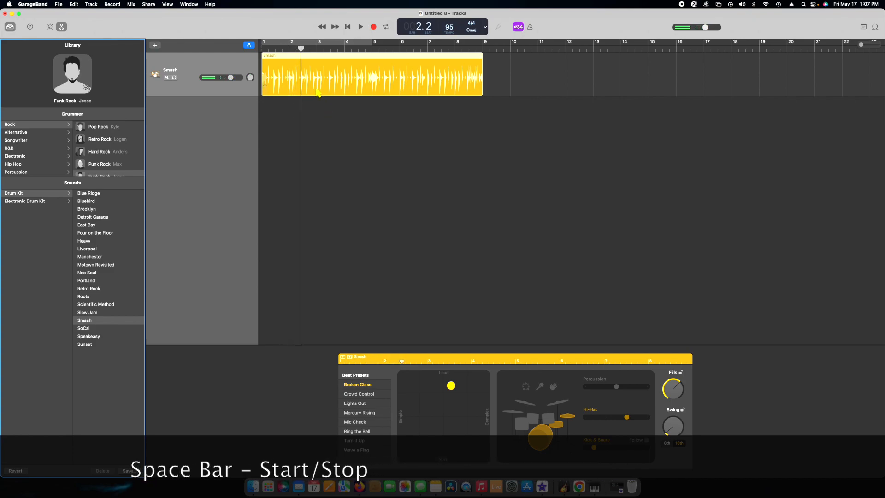
Compare the Dubstep drummer from the Electronic category with the Funk Rock drummer on the drum track, ending on Funk Rock
drag(92, 176, 128, 242)
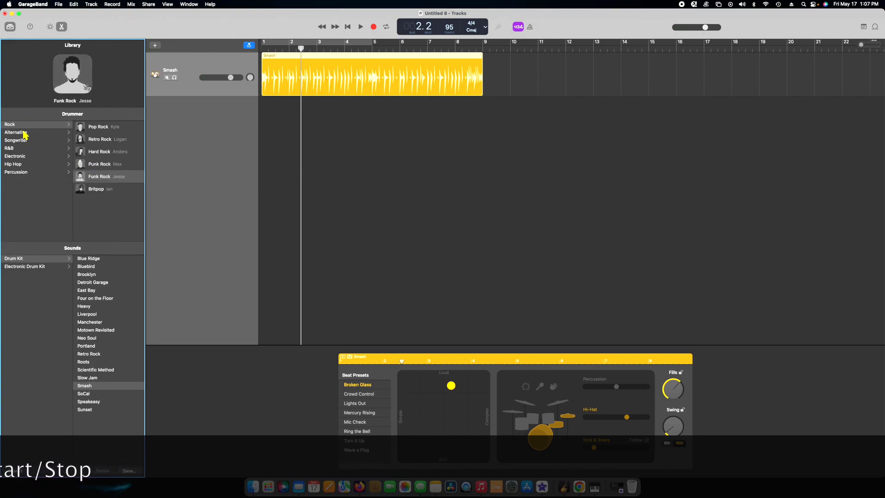
click(15, 157)
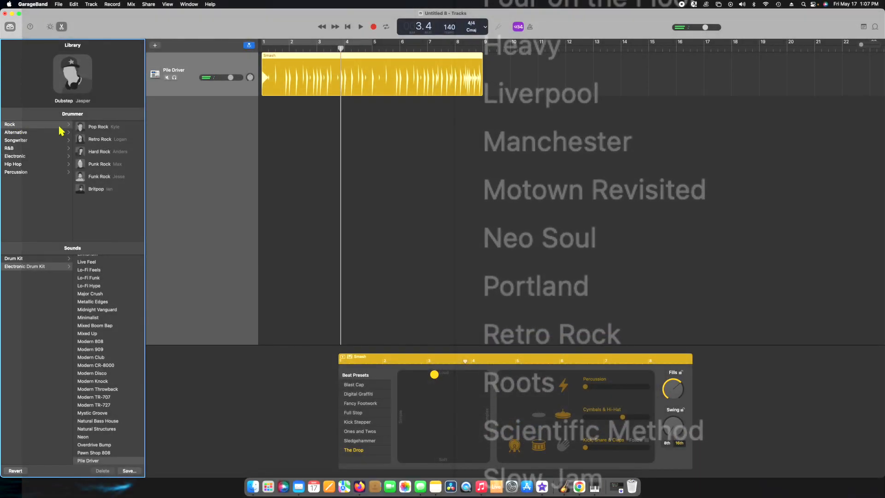
click(98, 178)
key(space)
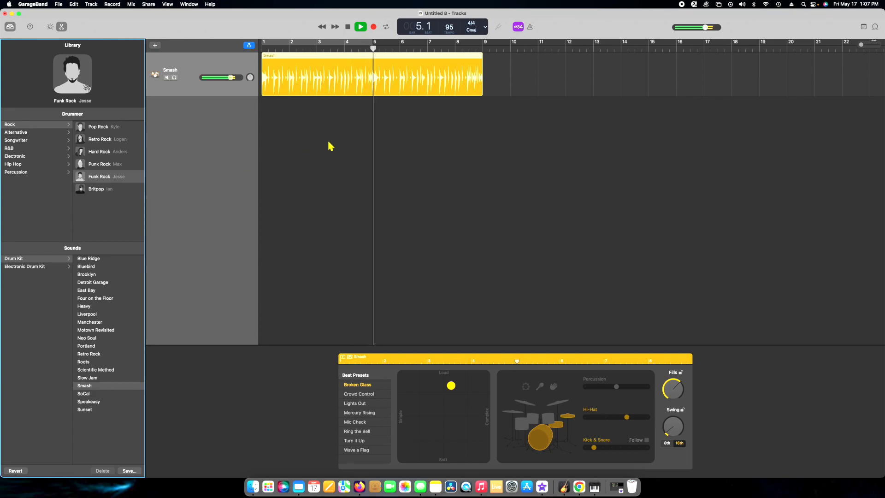
key(space)
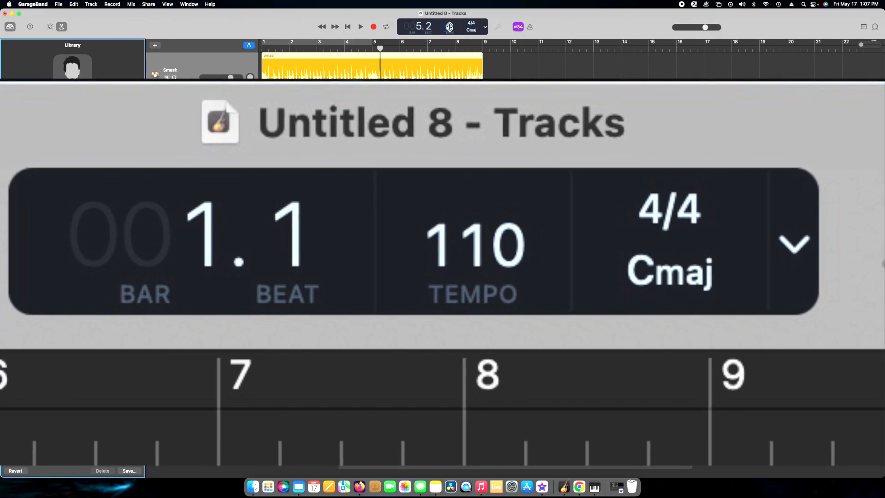
Set the project tempo to 110
double_click(446, 26)
text(110)
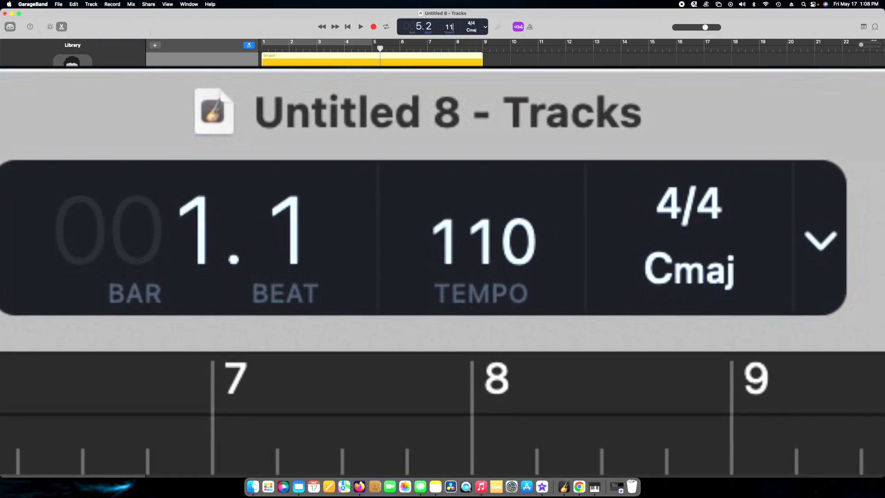
key(Return)
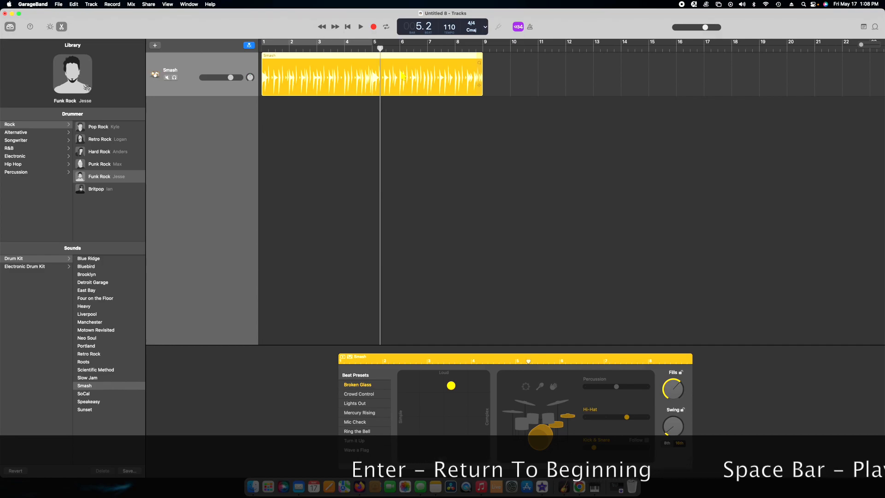
Play the drum beat from the beginning to check the new tempo, and stop playback
key(Return)
key(space)
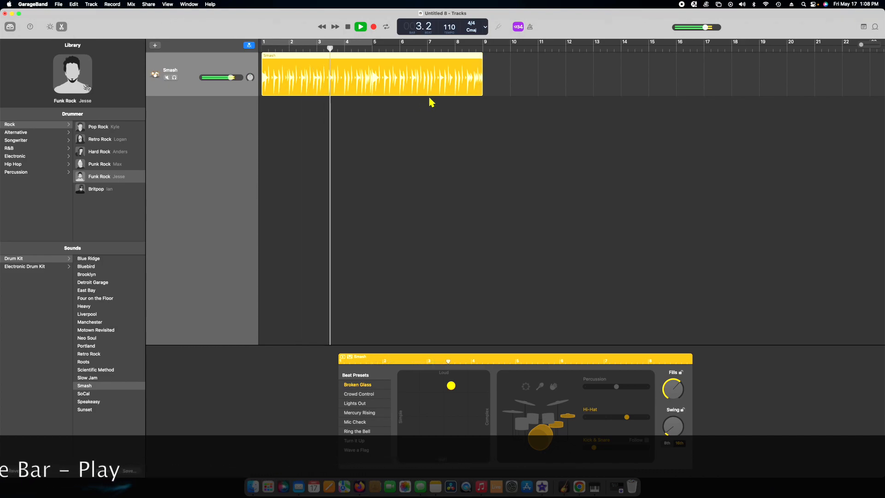
key(space)
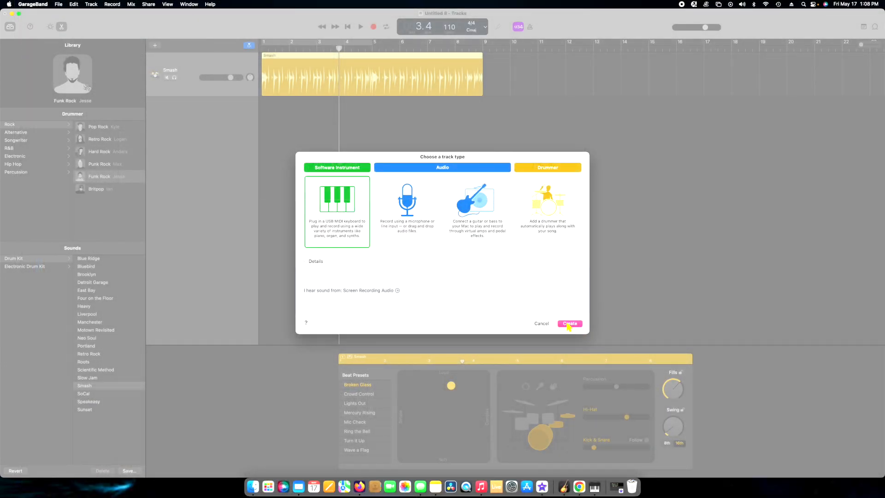
Add a software instrument track with the Solid Soul Electric Bass sound and return the playhead to bar 1
click(568, 323)
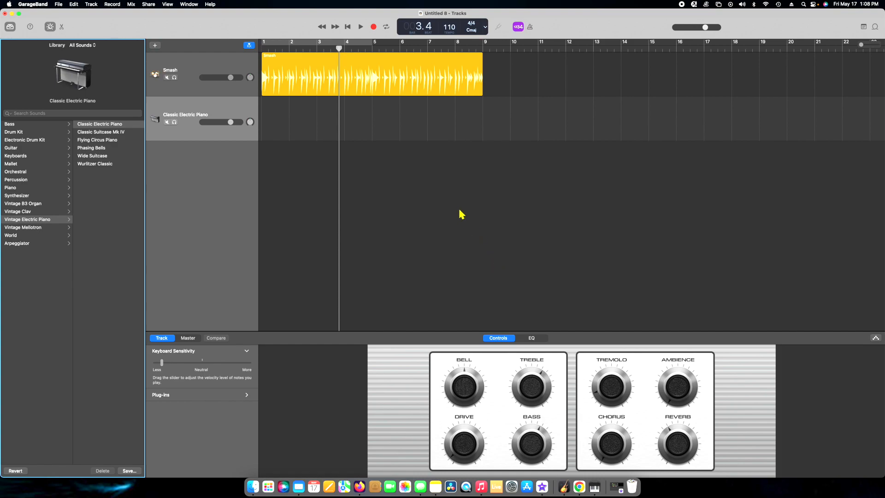
drag(339, 48, 238, 55)
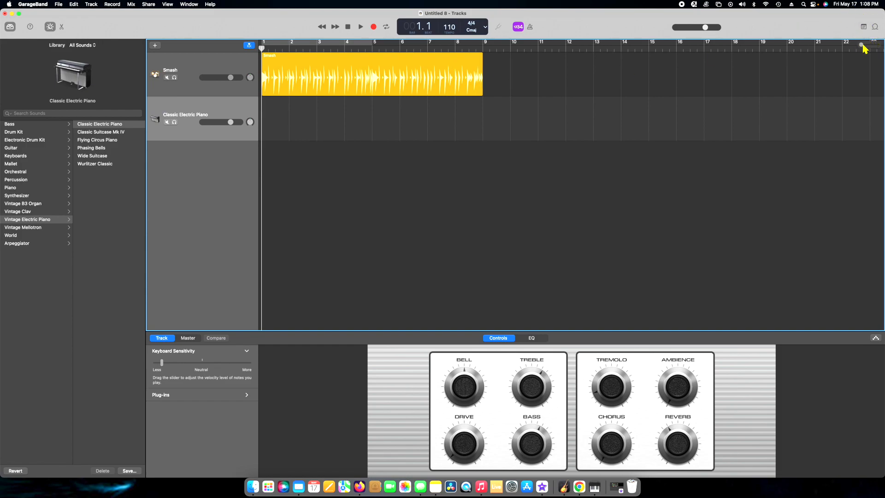
drag(861, 45, 865, 45)
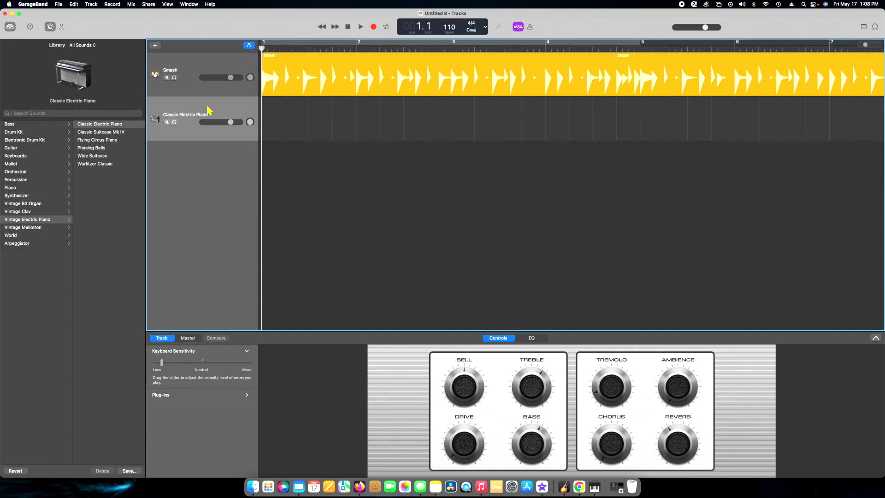
click(10, 124)
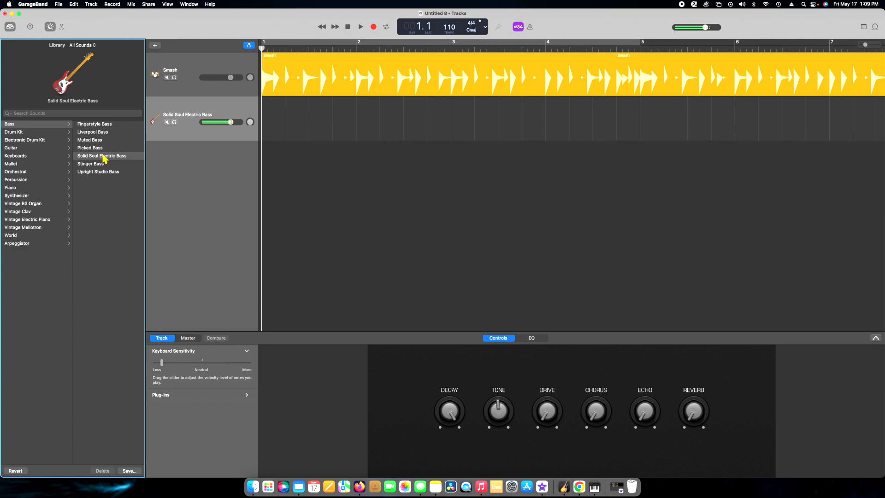
click(235, 105)
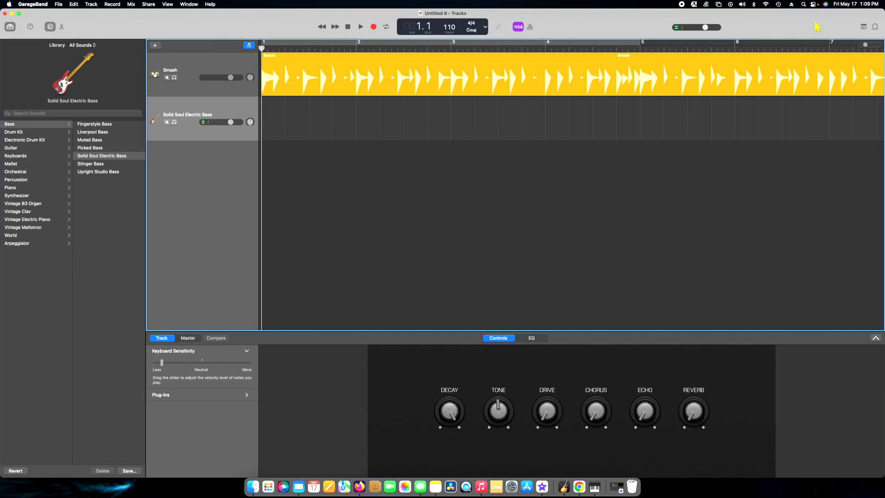
Record an eight-bar bass line on the Solid Soul Electric Bass track over the drums
drag(860, 46, 859, 46)
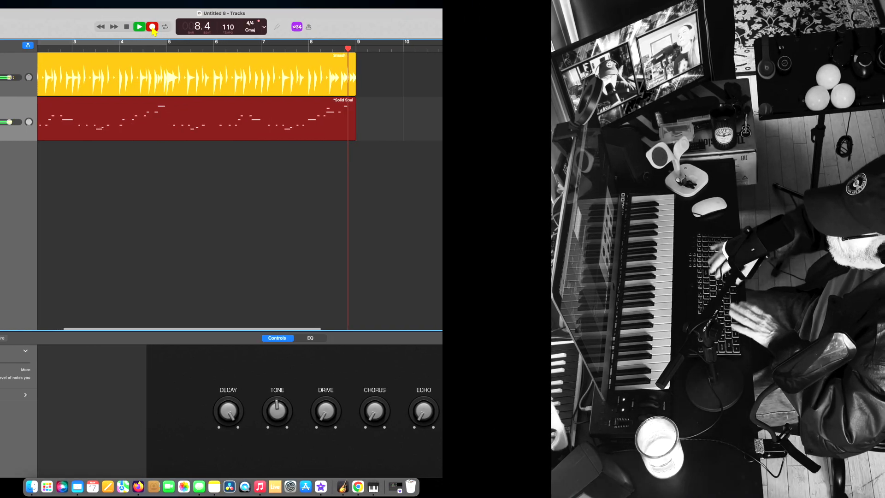
click(185, 28)
key(space)
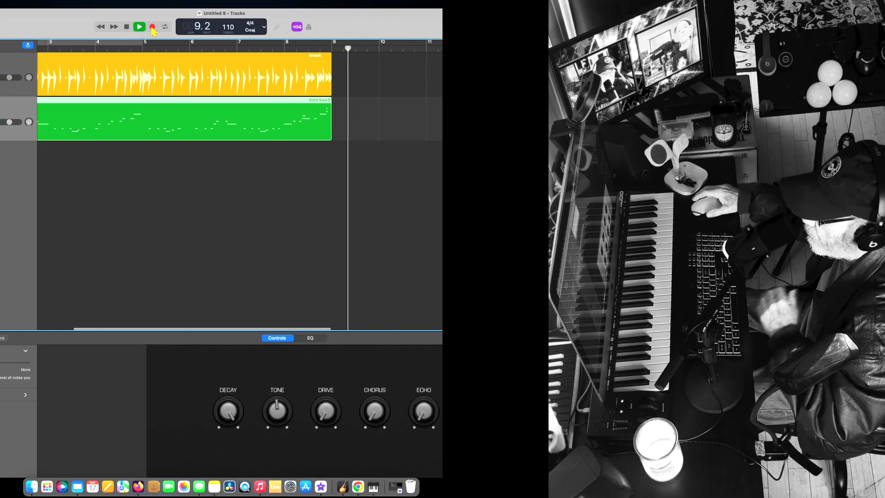
Play the drum and bass tracks together from the beginning to review the recorded bass line
key(Return)
key(space)
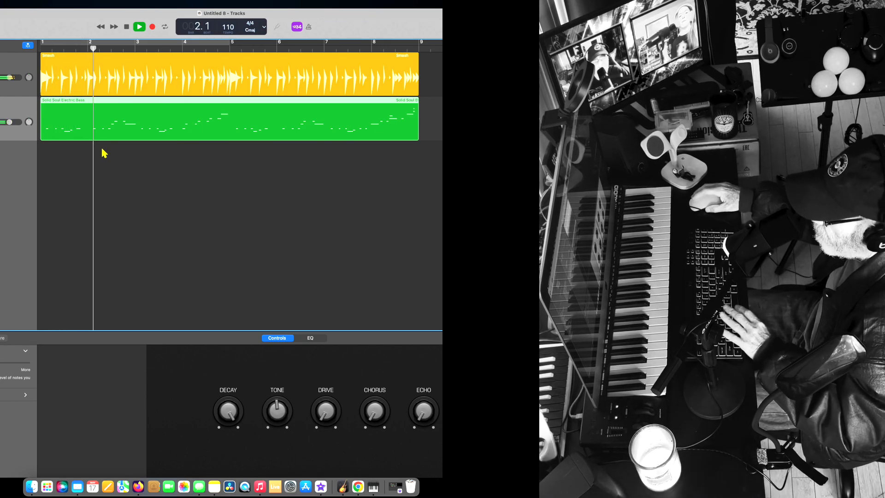
scroll(115, 150, right, 1)
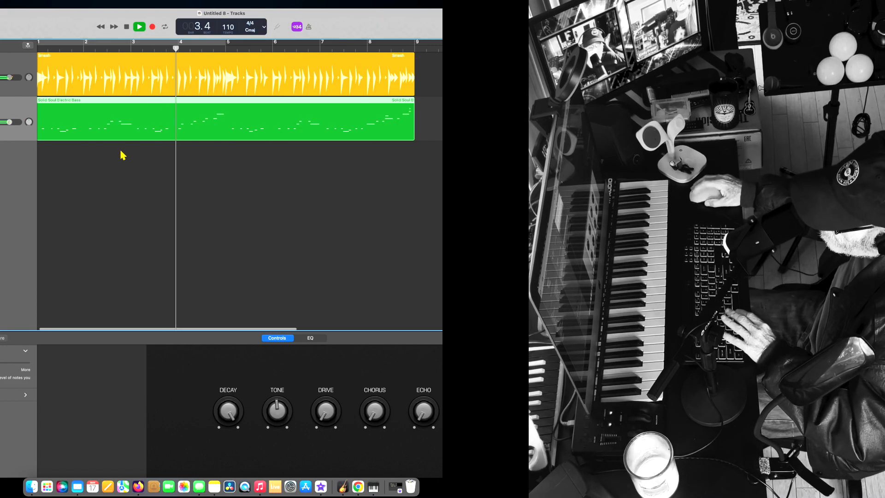
scroll(124, 153, right, 1)
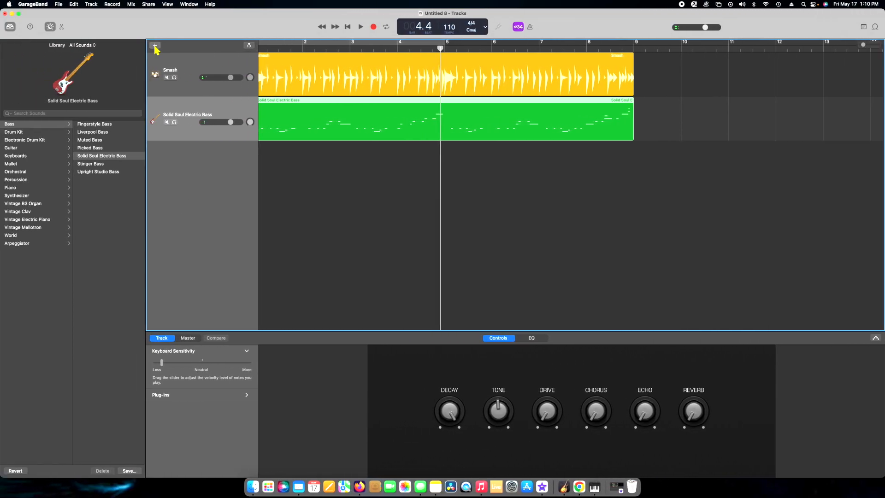
Add another software instrument track and browse the Piano, Orchestral, Mallet and Keyboards sounds
click(155, 48)
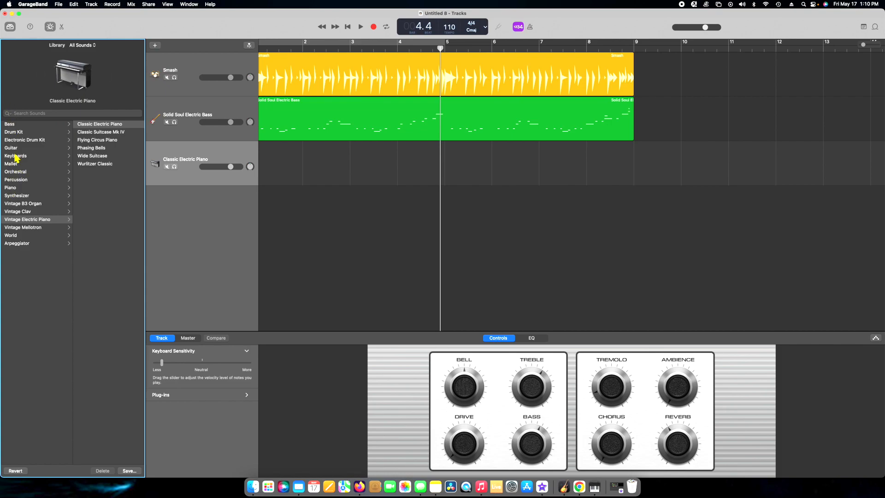
click(11, 188)
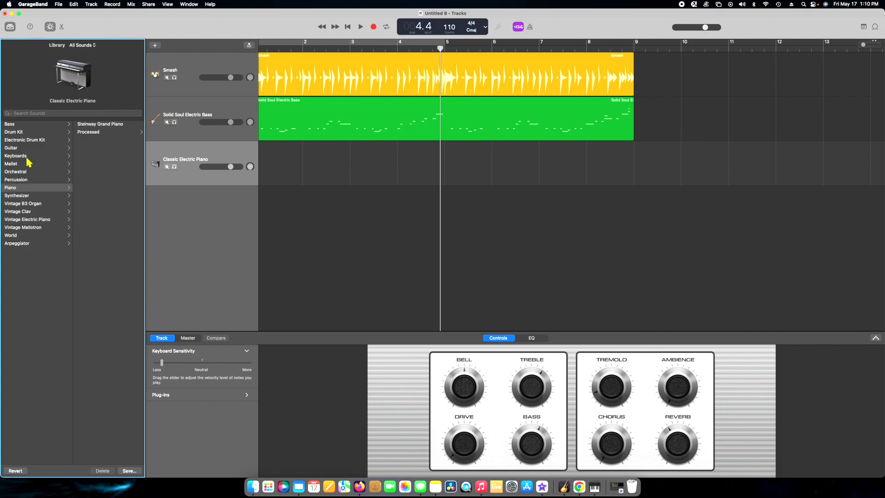
click(19, 172)
click(18, 164)
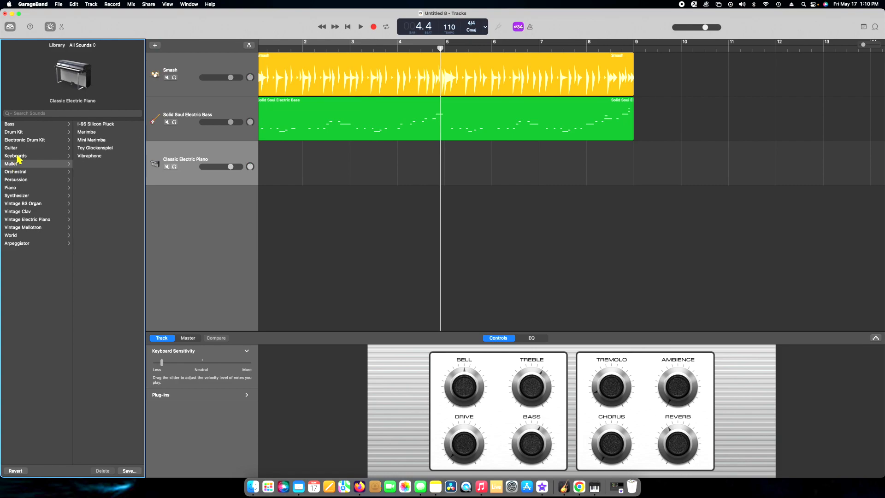
click(18, 157)
scroll(113, 180, down, 5)
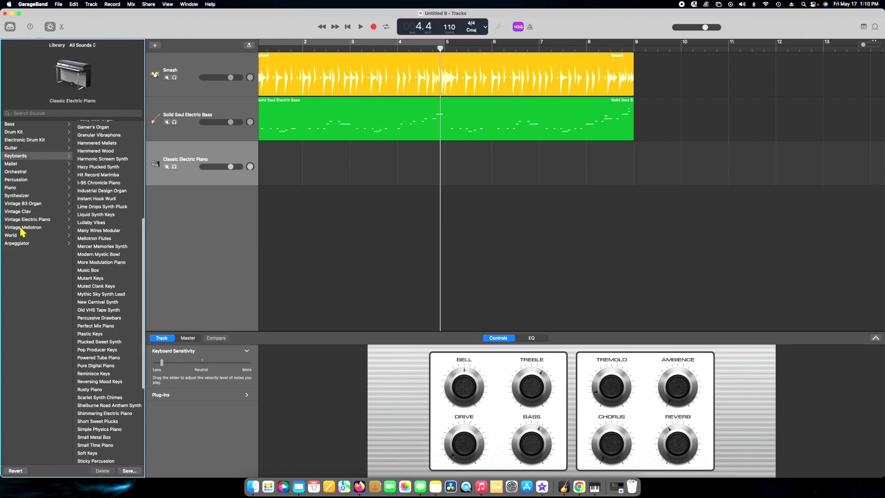
Try the Synthesizer Lead sounds Crackling Lead, Electric Buzz and Fiddling Around Lead on the new track
click(21, 196)
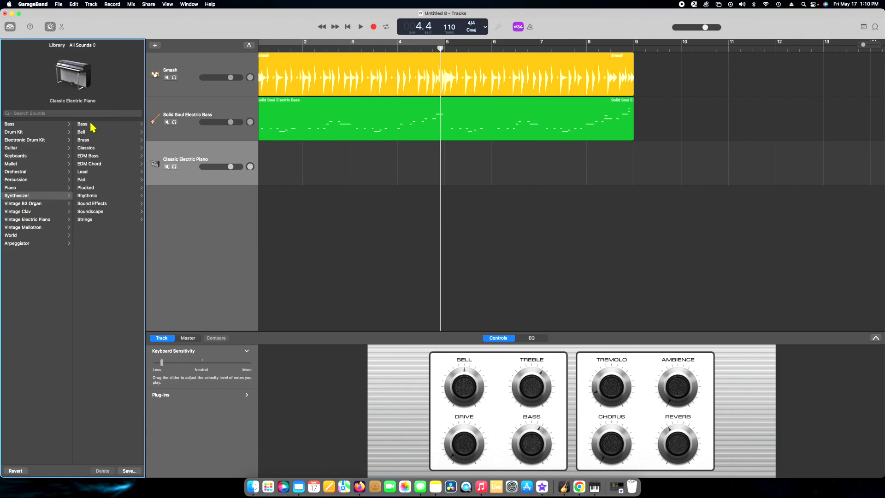
click(90, 173)
scroll(90, 173, down, 2)
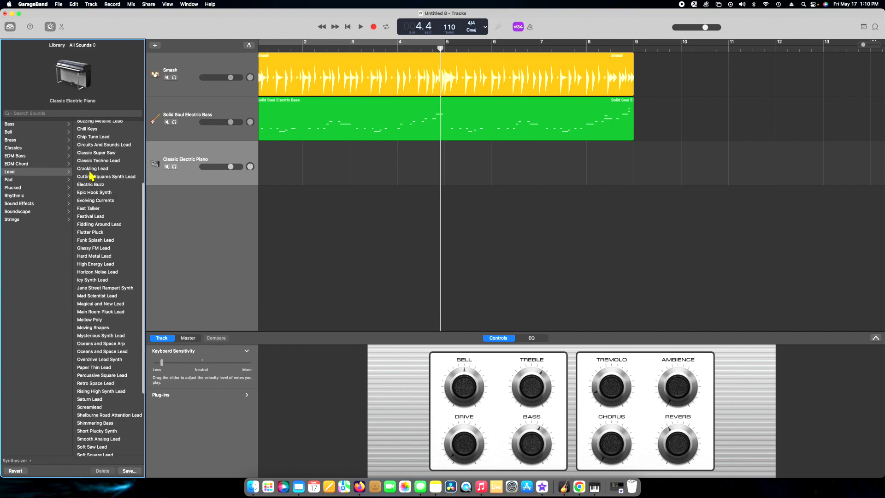
click(91, 169)
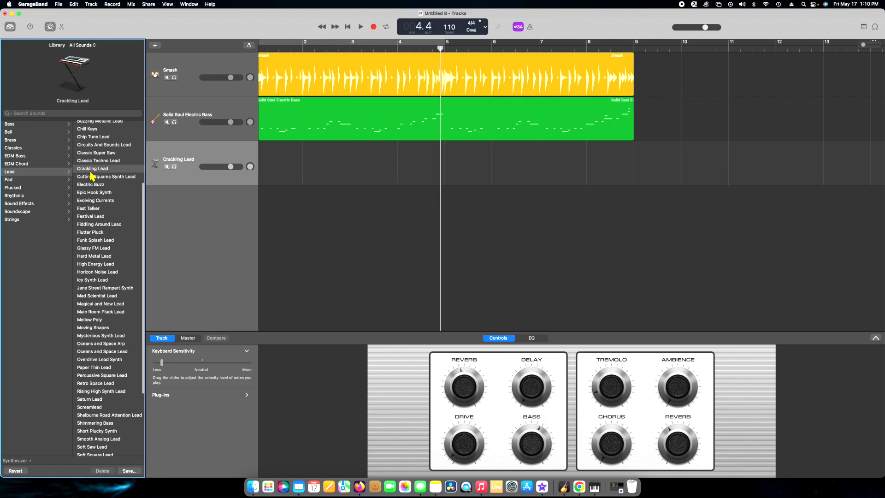
click(95, 185)
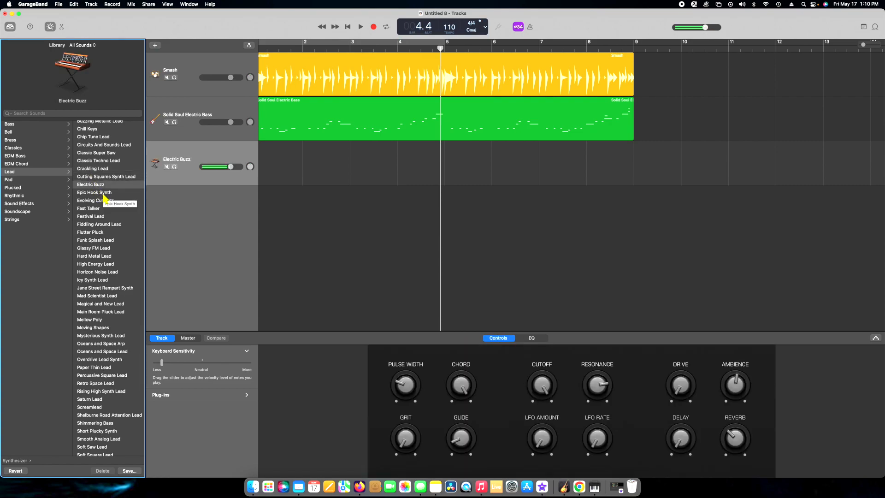
click(94, 225)
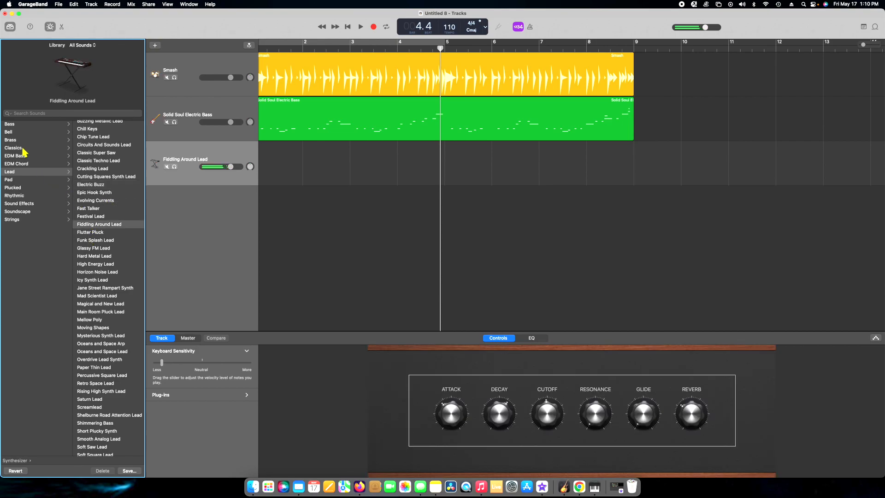
scroll(25, 152, left, 3)
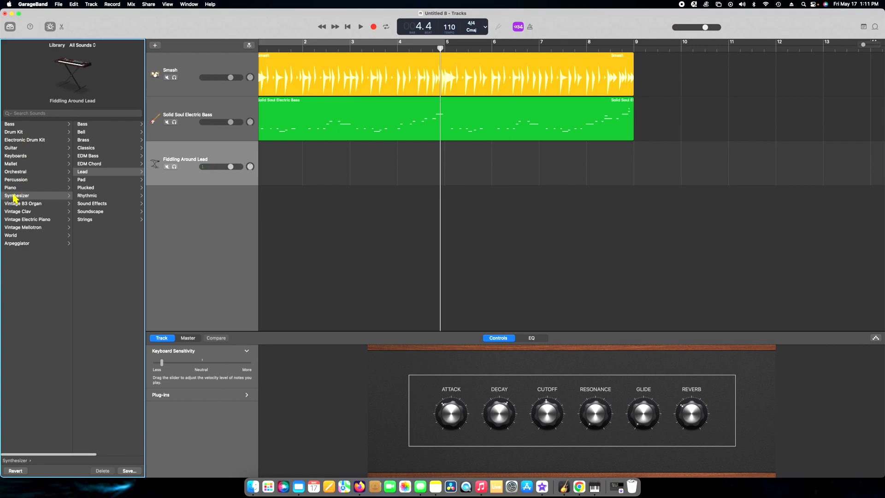
Assign the Wide Suitcase sound from Vintage Electric Piano to the third track
click(26, 221)
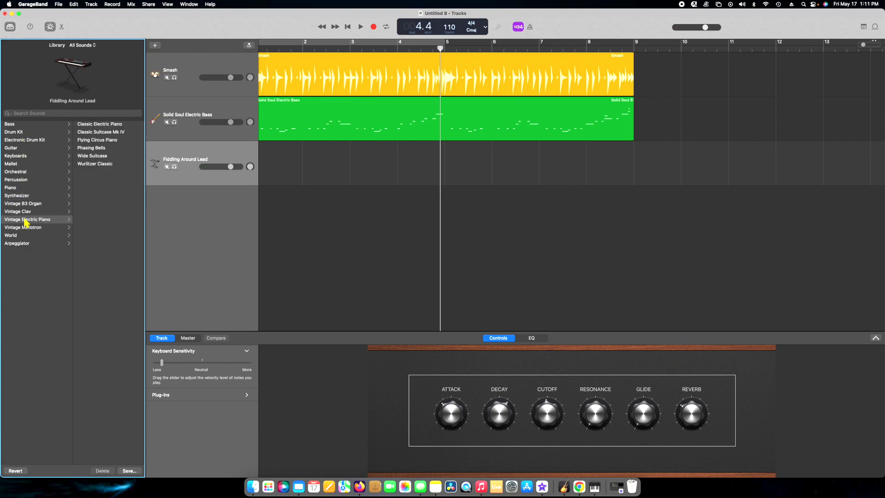
click(93, 156)
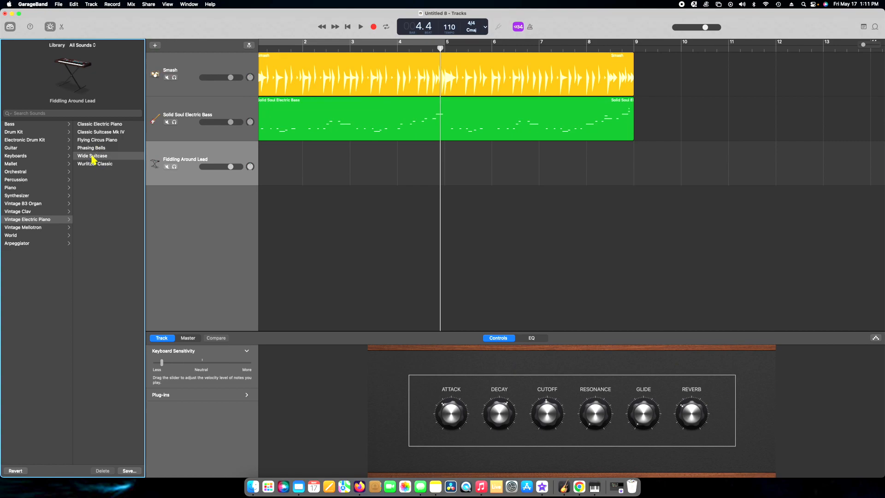
Record an electric piano chord part on the Wide Suitcase track from the beginning of the song to bar 9
key(Return)
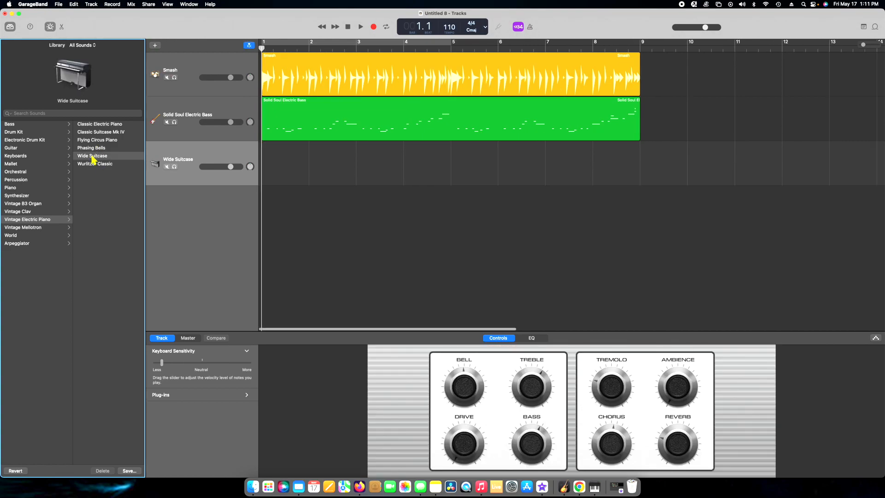
click(374, 28)
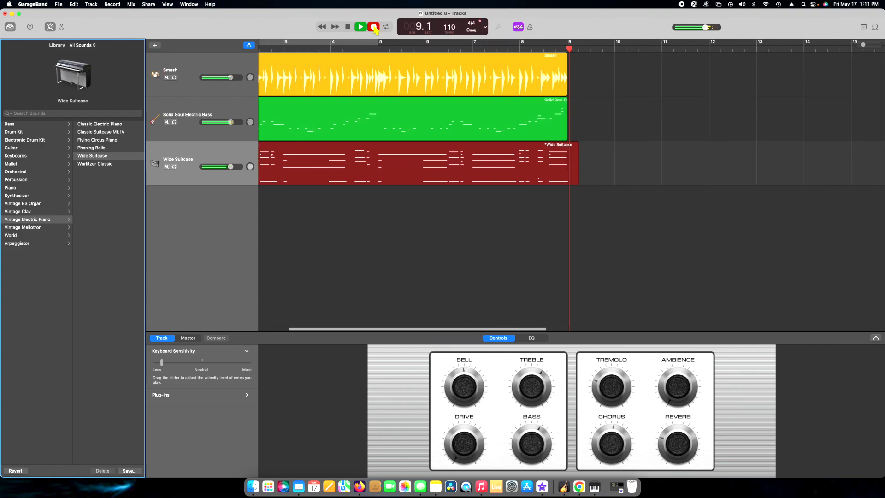
click(374, 27)
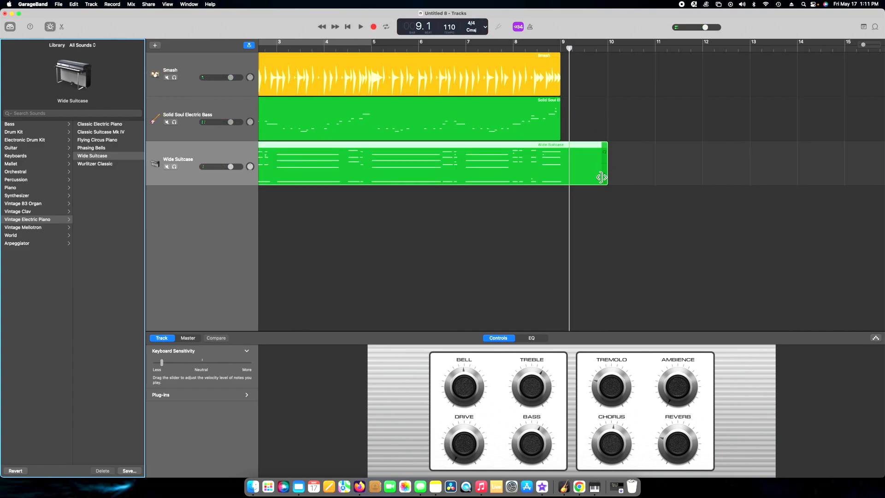
Trim the Wide Suitcase region to end at bar 9 and turn on the cycle area from bar 1 to bar 9
drag(604, 174, 558, 186)
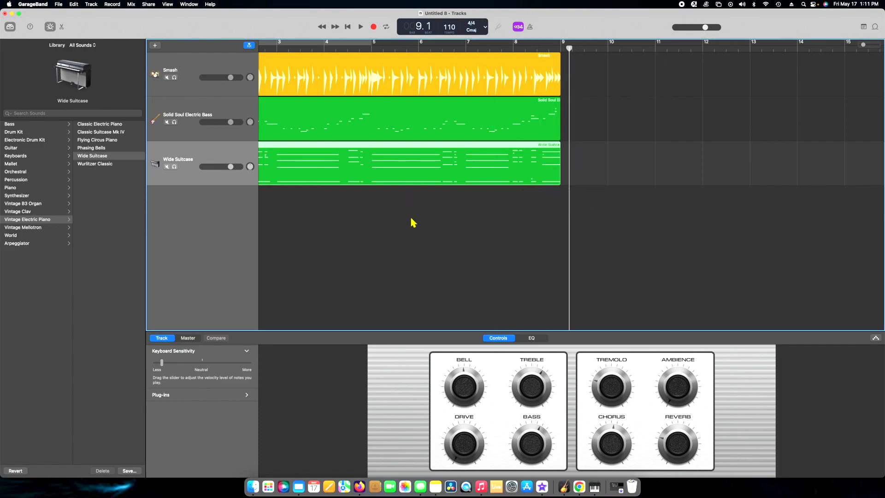
scroll(411, 221, left, 3)
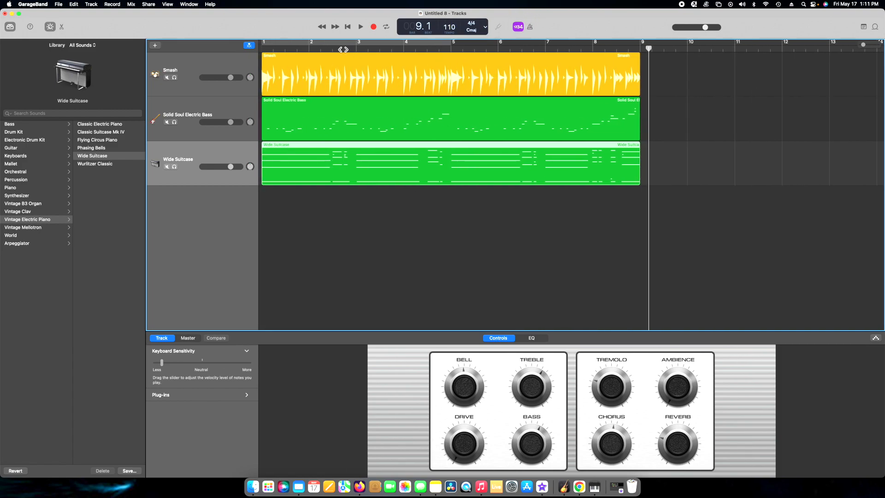
click(357, 44)
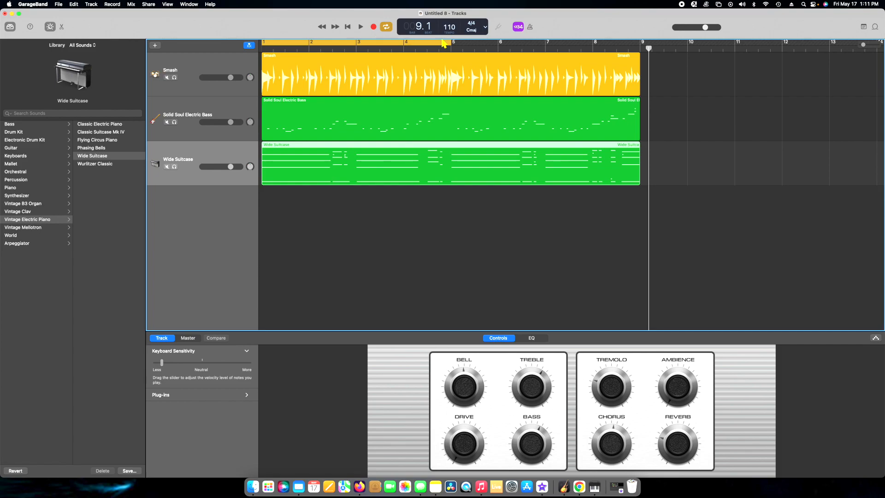
drag(450, 43, 639, 49)
scroll(576, 92, left, 2)
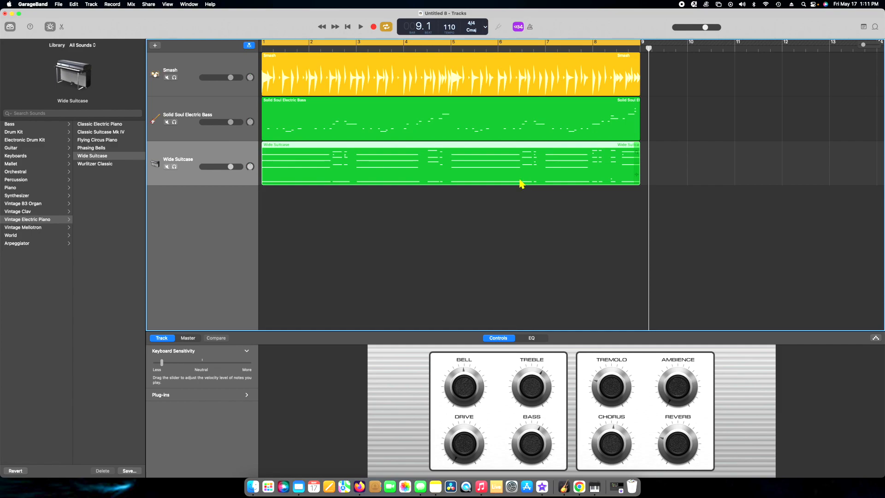
Play the beginning of the cycled section with all three tracks, stop playback and clear the region selection
key(space)
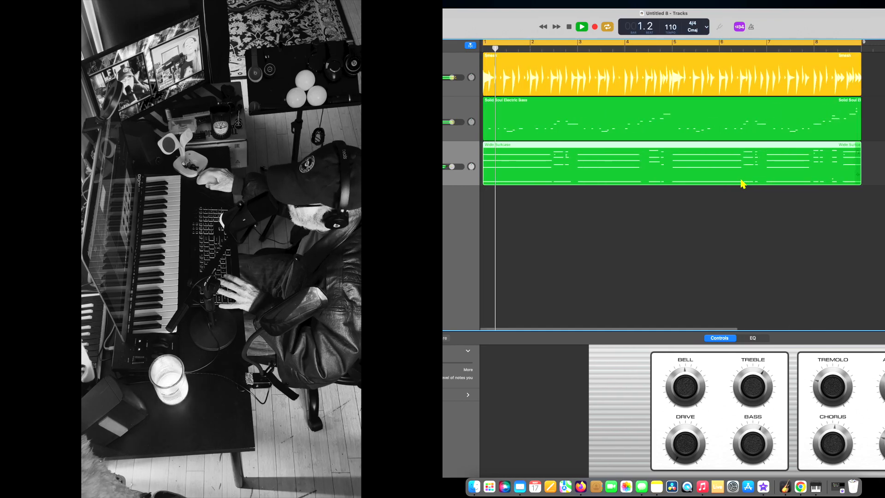
key(space)
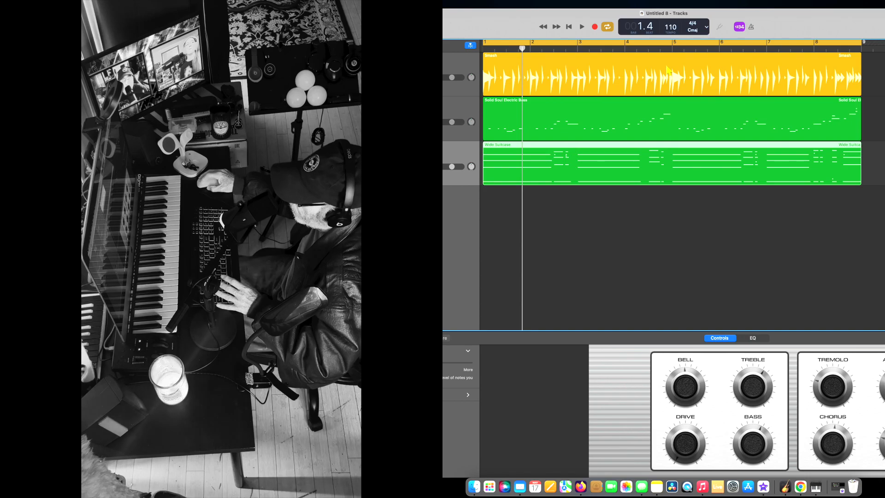
click(656, 246)
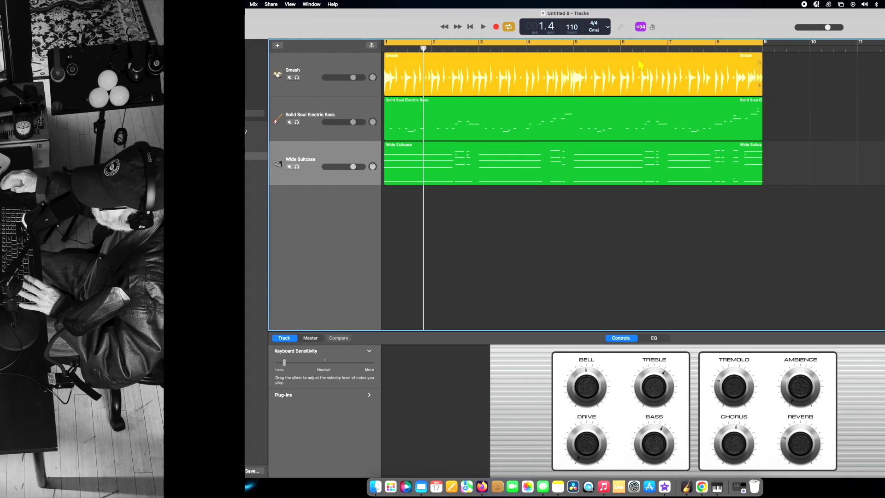
click(758, 76)
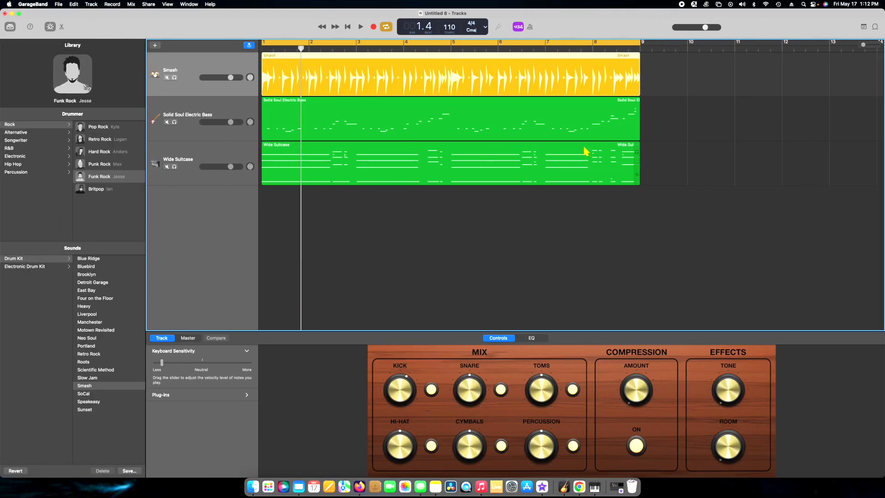
click(598, 148)
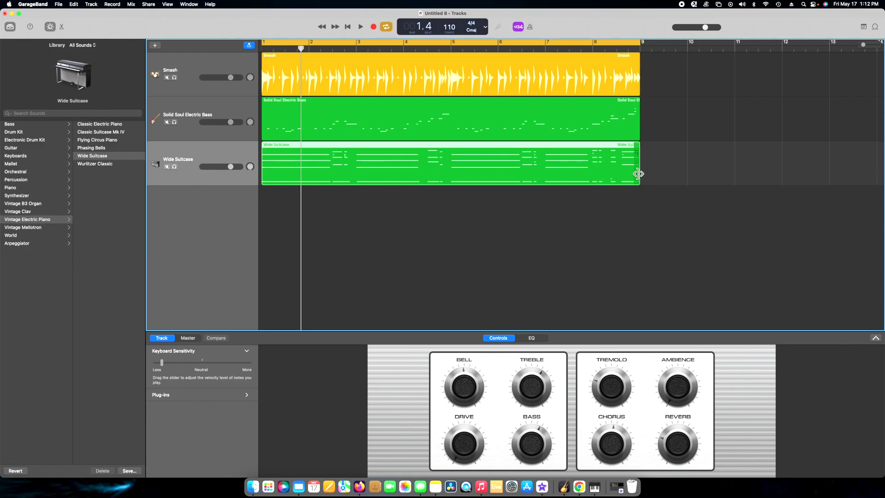
drag(641, 150, 584, 192)
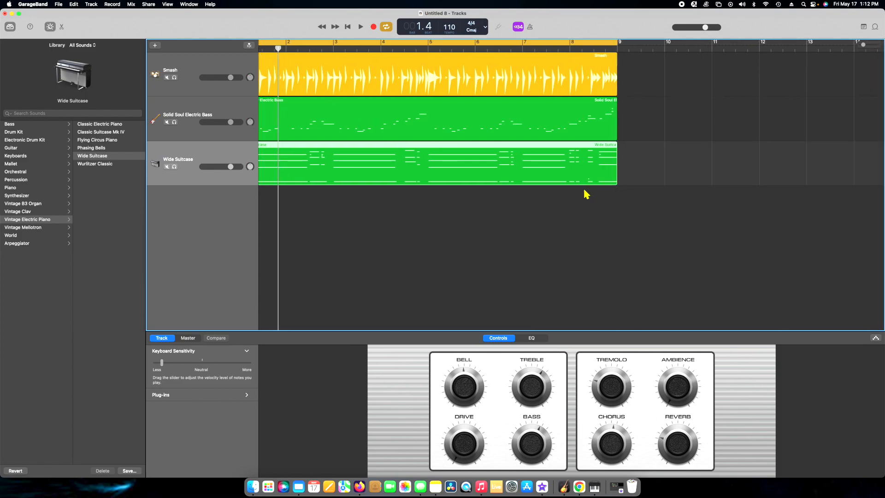
Paste a copy of the Solid Soul Electric Bass region on its own track, starting at bar 11
drag(862, 46, 859, 45)
scroll(538, 207, left, 2)
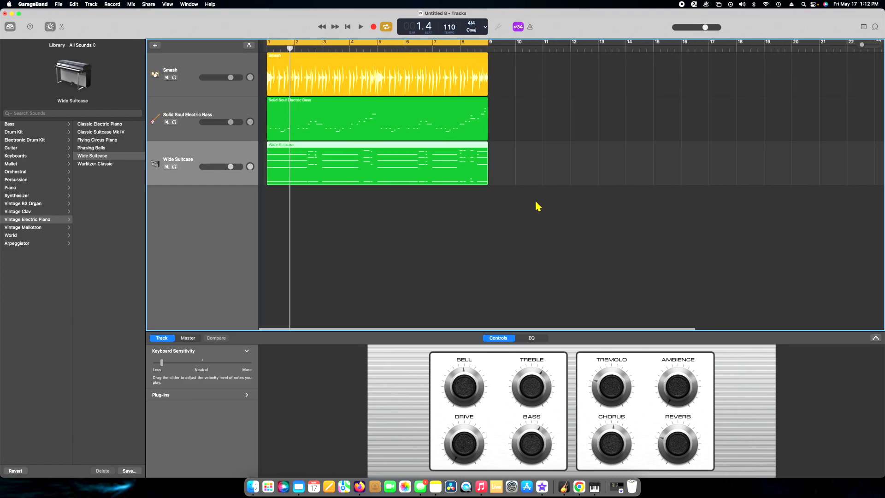
click(378, 105)
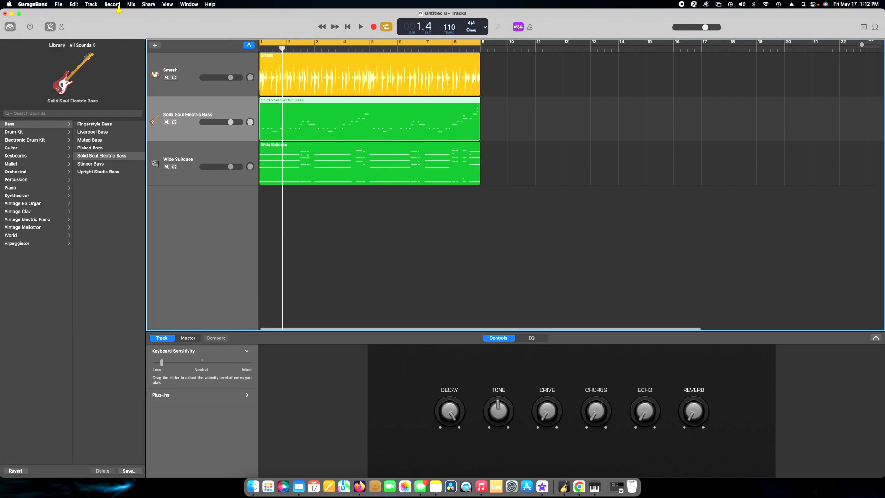
click(285, 47)
drag(284, 47, 534, 67)
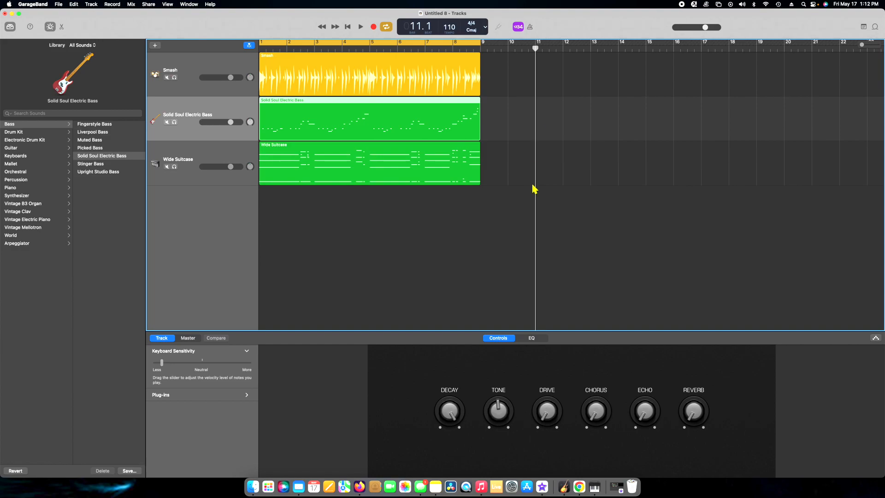
key(super+v)
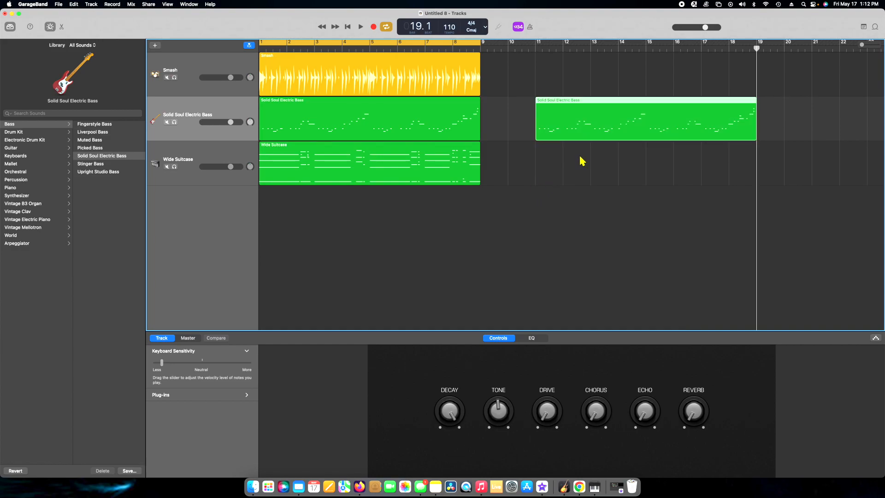
Play the copied bass region on its own from bar 11, then stop playback
key(space)
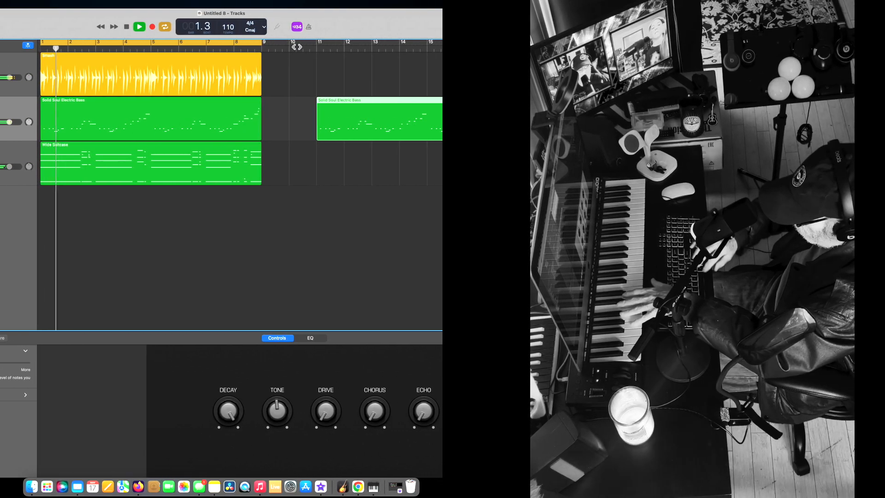
click(302, 47)
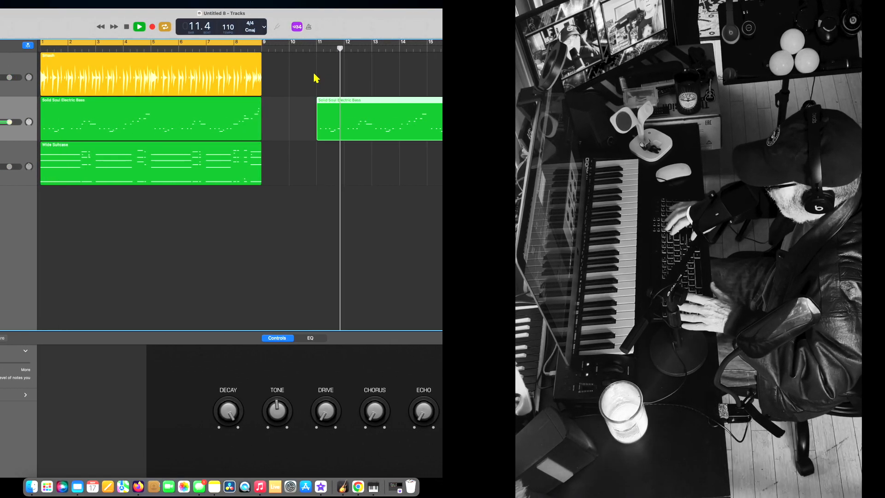
key(space)
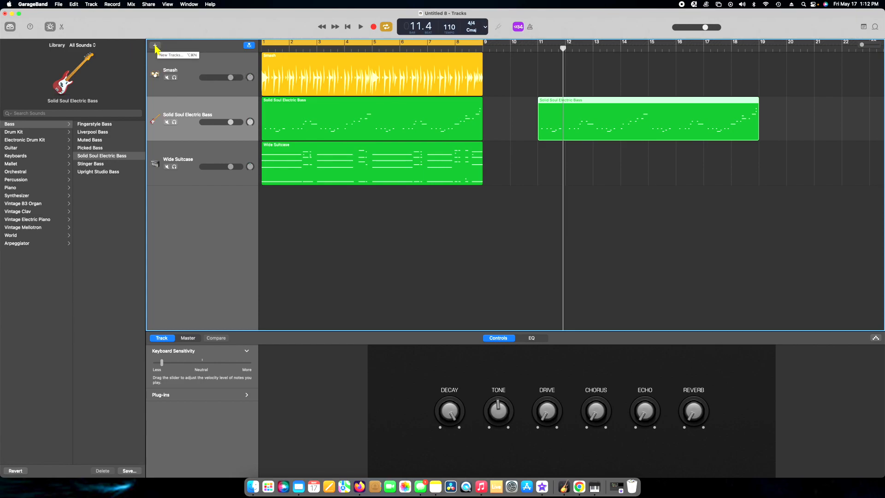
Add a microphone audio track that records from Input 1
click(155, 46)
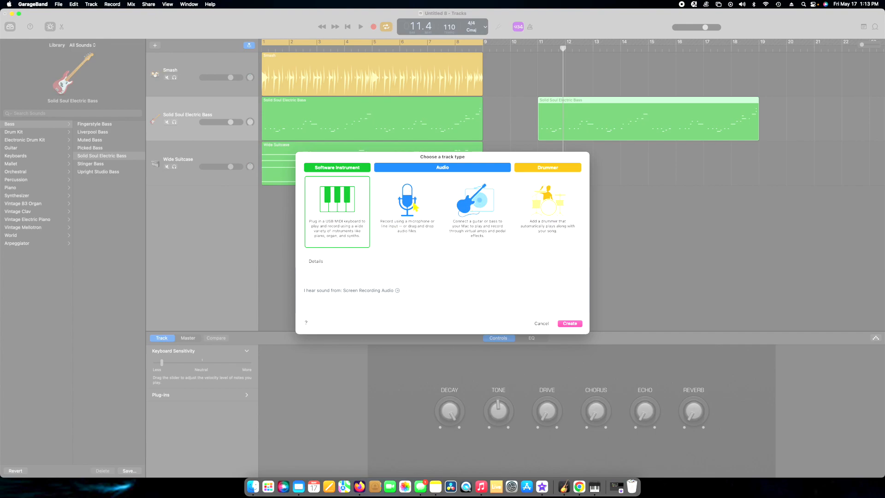
click(414, 205)
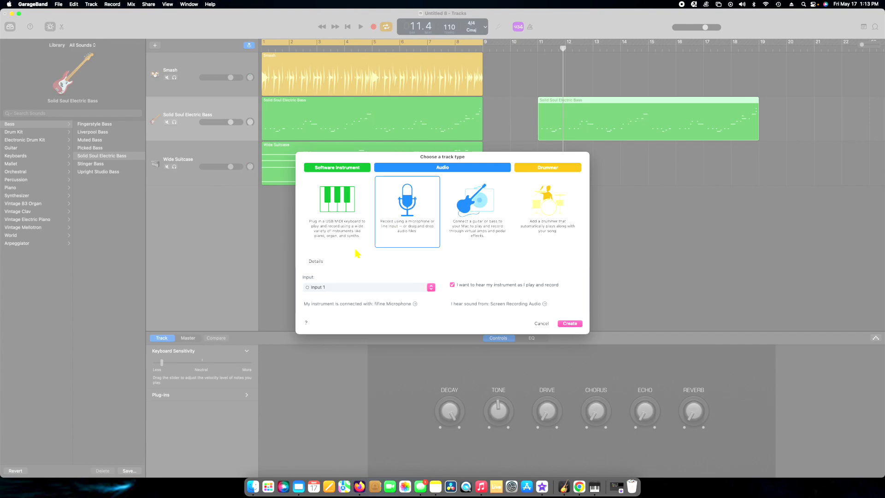
click(431, 287)
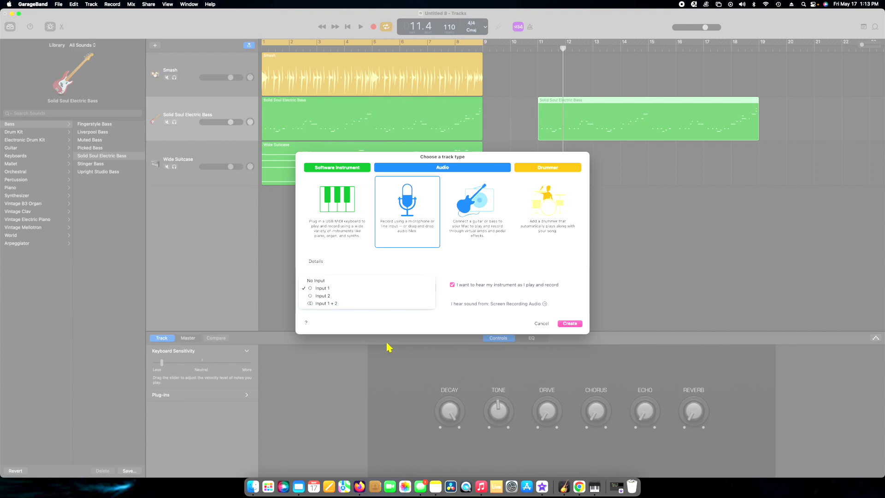
click(465, 318)
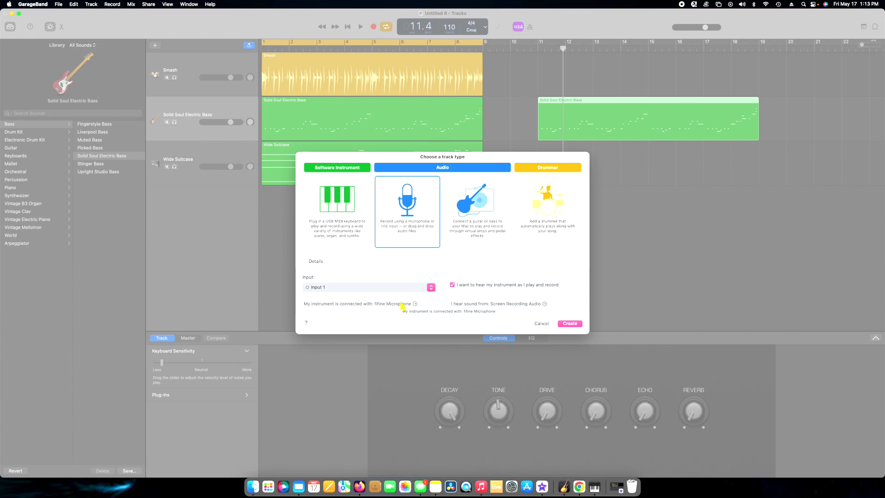
click(569, 323)
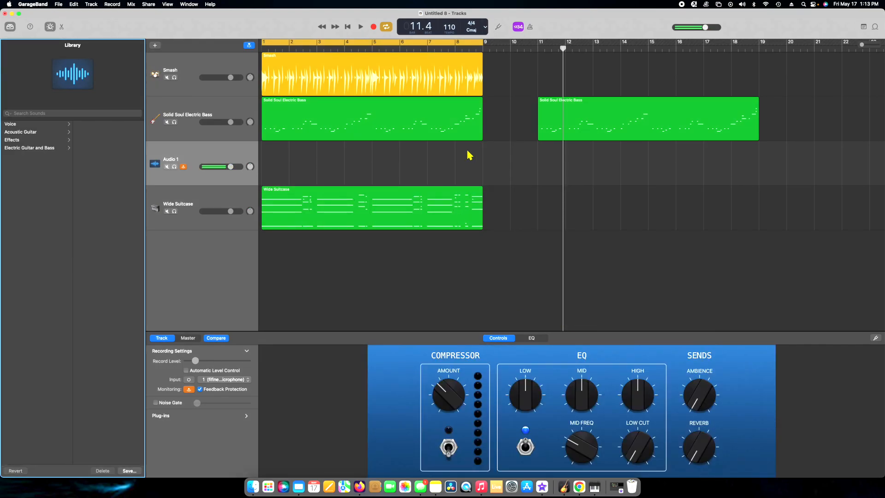
Enlarge the Audio 1 track's sound controls area and set its Reverb send to a low level
click(193, 158)
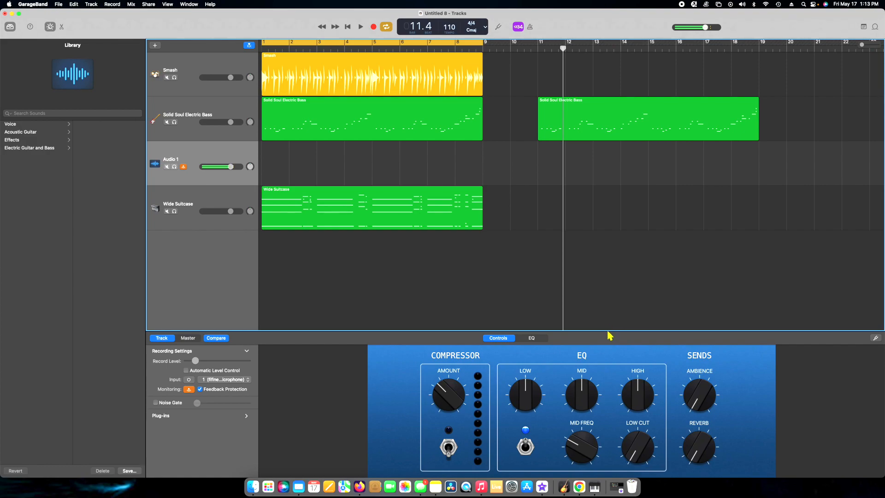
drag(605, 314, 608, 241)
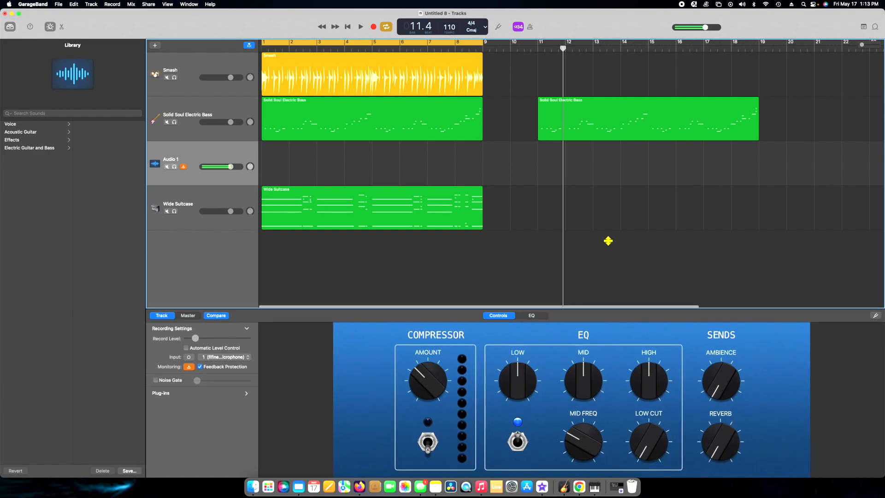
drag(716, 453, 724, 408)
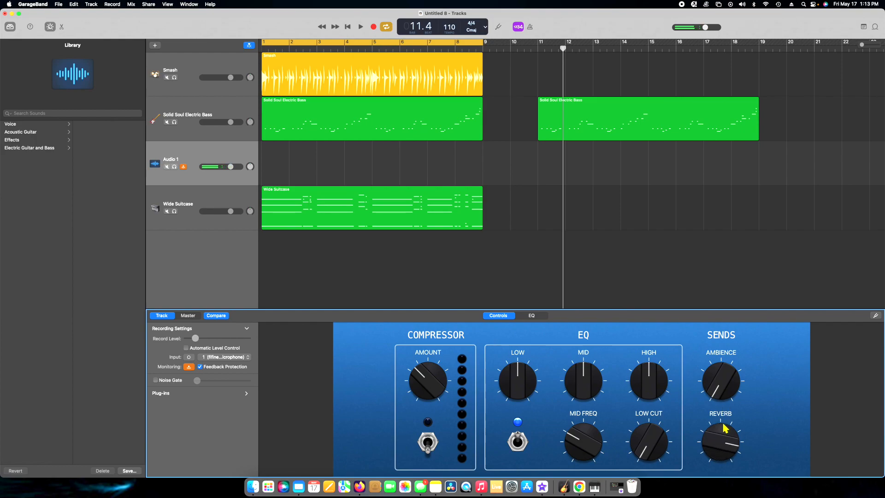
drag(725, 428, 718, 482)
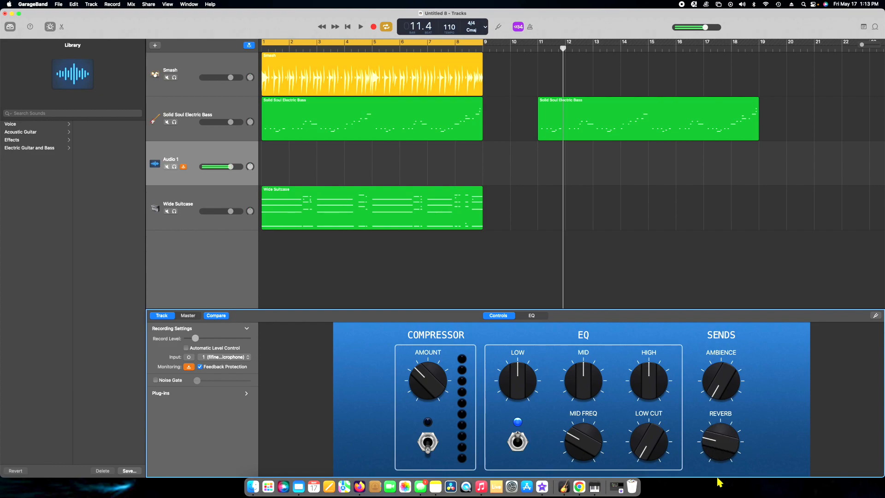
Show the Audio 1 track's plug-ins and raise its Master Echo to the maximum
click(247, 394)
click(238, 409)
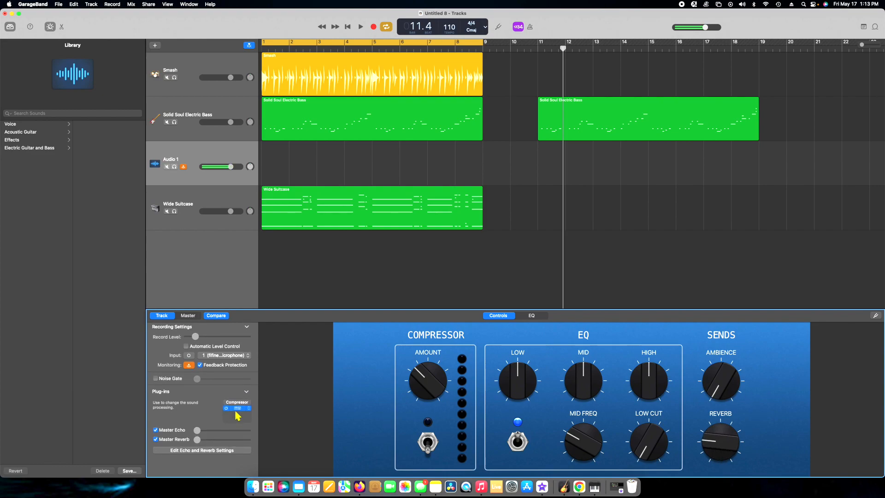
click(202, 438)
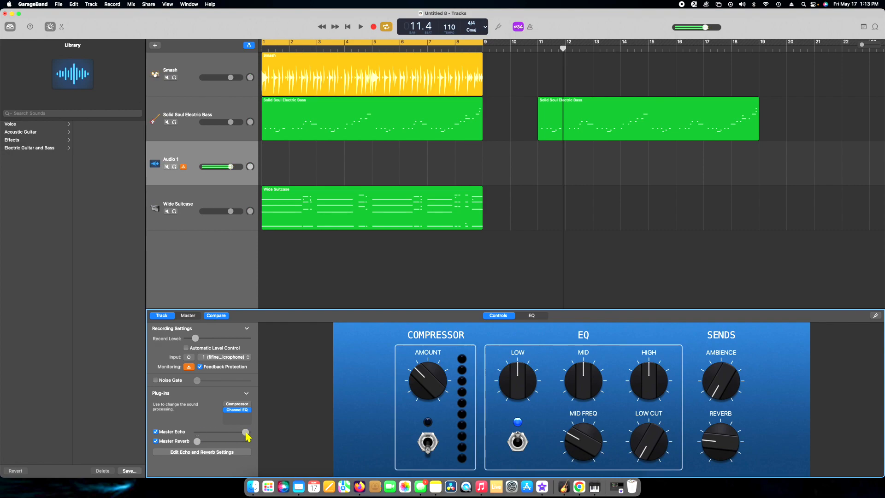
Switch on the Audio 1 compressor with a higher amount and set Master Echo to its minimum
click(435, 442)
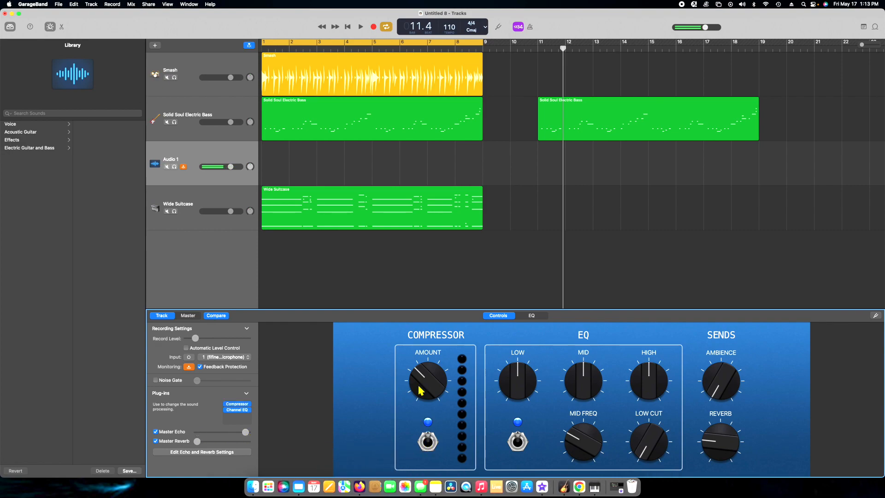
drag(424, 363, 431, 342)
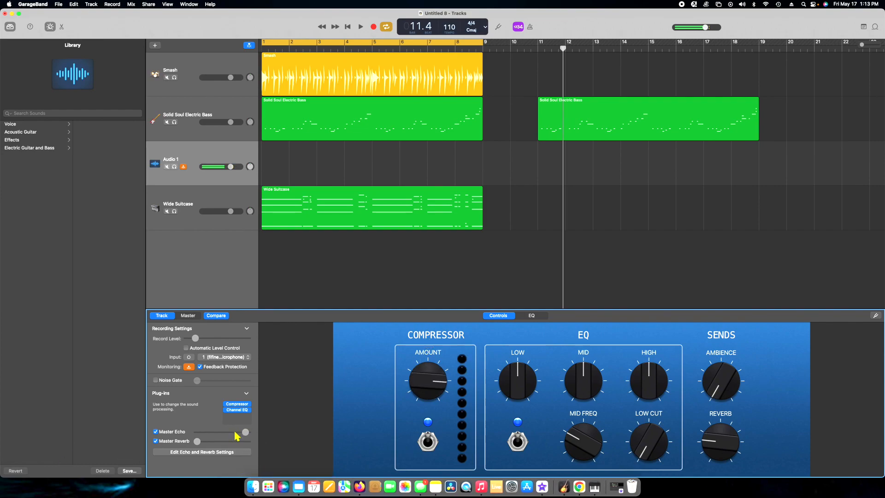
drag(245, 432, 197, 431)
Export the song to disk in the Studio folder as testy.mp3, in MP3 format at Highest Quality (256 kBit/s)
click(148, 4)
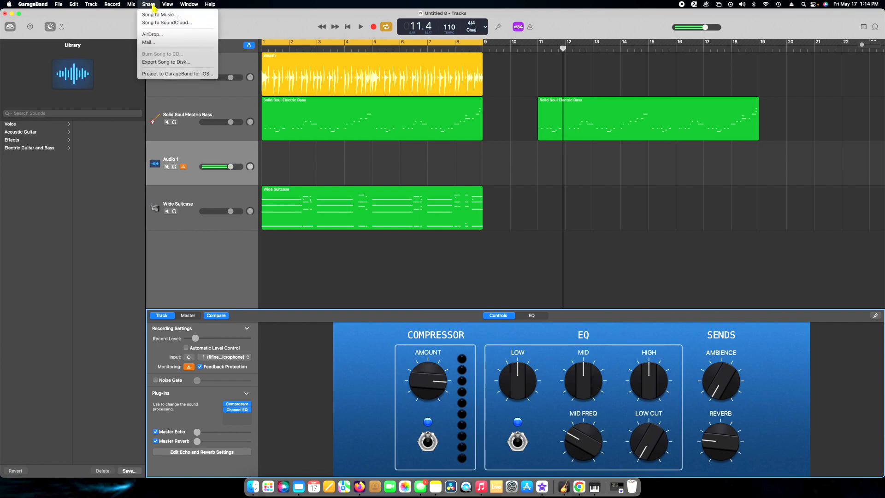
click(171, 62)
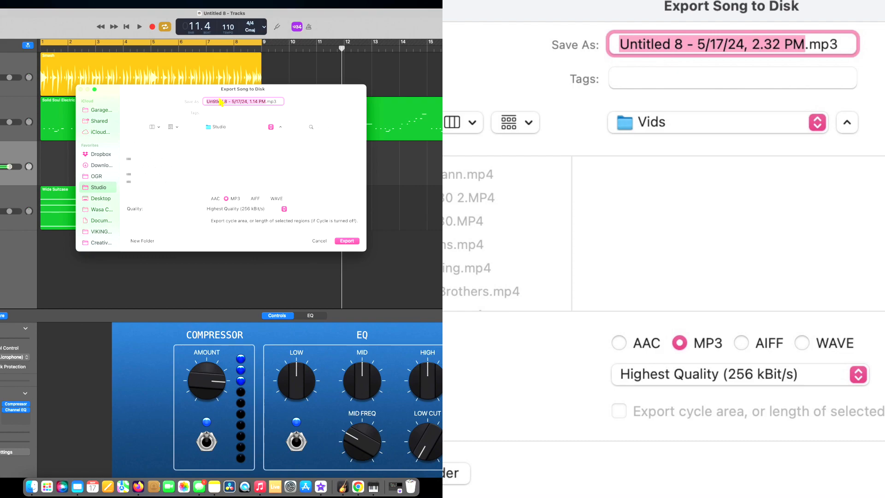
text(testy)
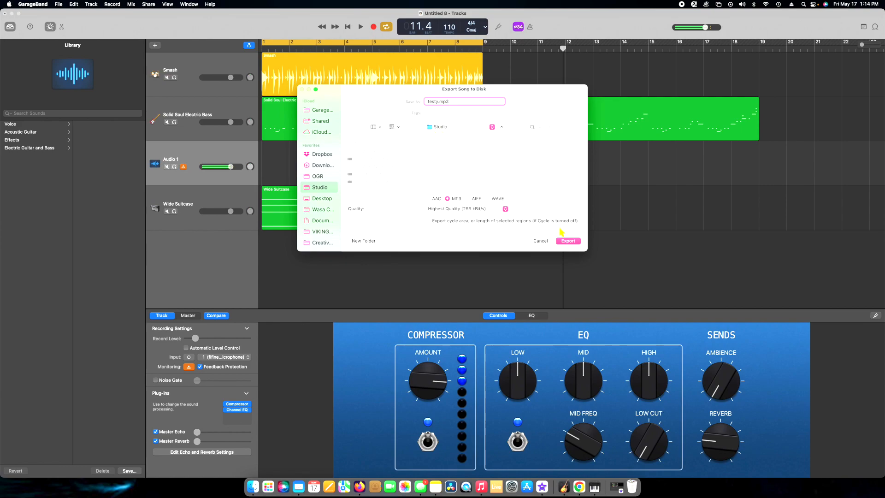
click(569, 242)
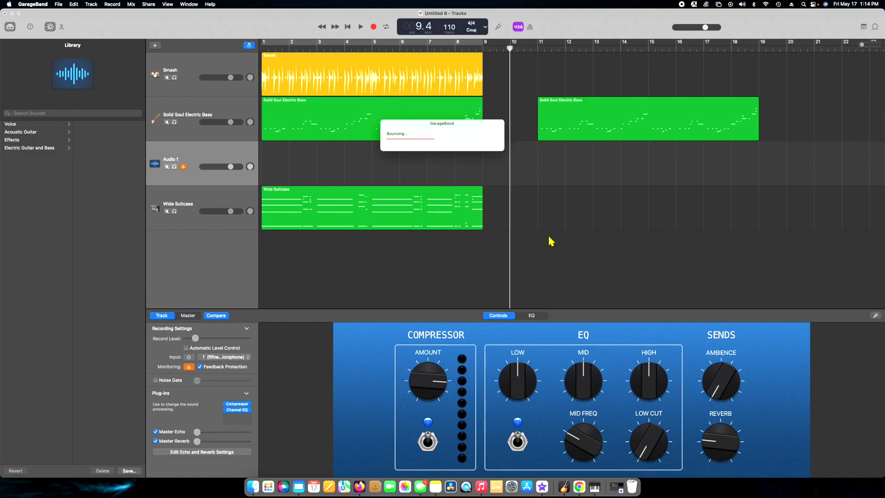